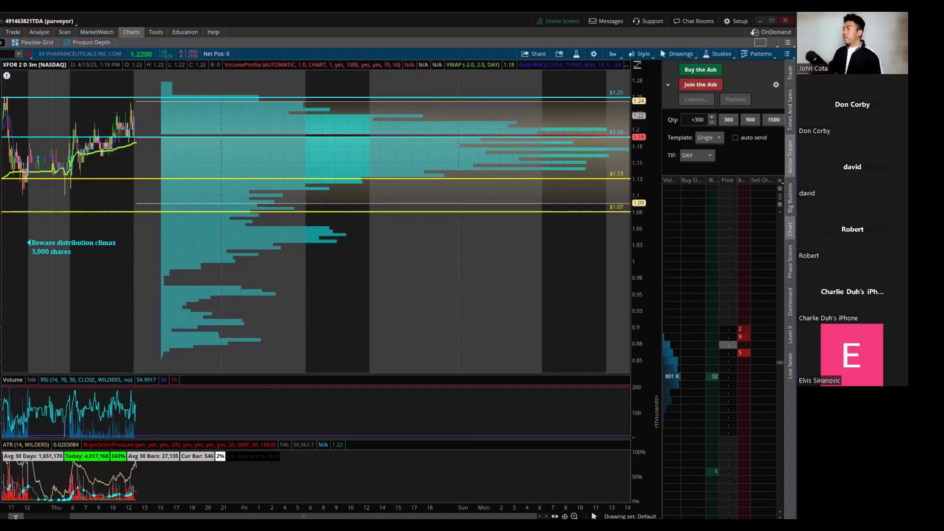
{"action": "type", "text": "XP"}
- Load XP on the chart and scroll forward to its later rally above the marked levels
{"action": "key", "text": "Return"}
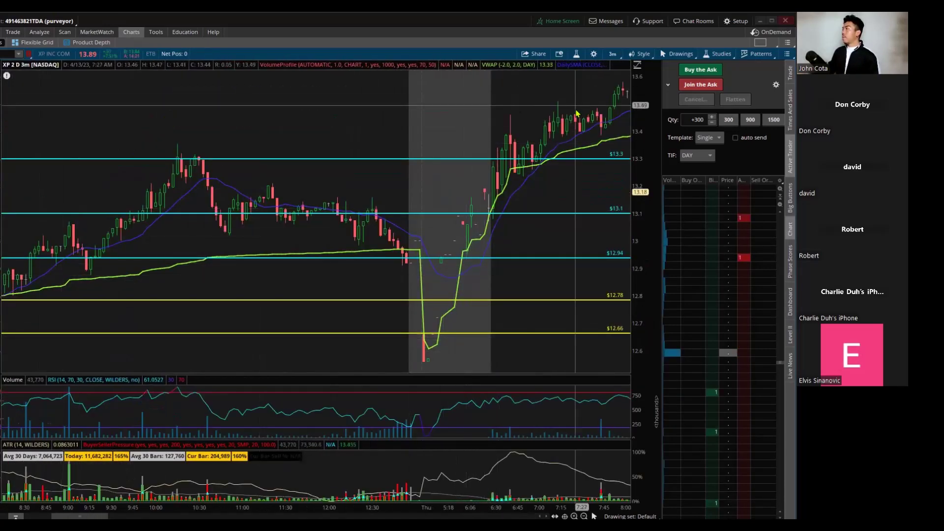
{"action": "scroll", "coordinate": [577, 114], "scroll_direction": "down", "scroll_amount": 5}
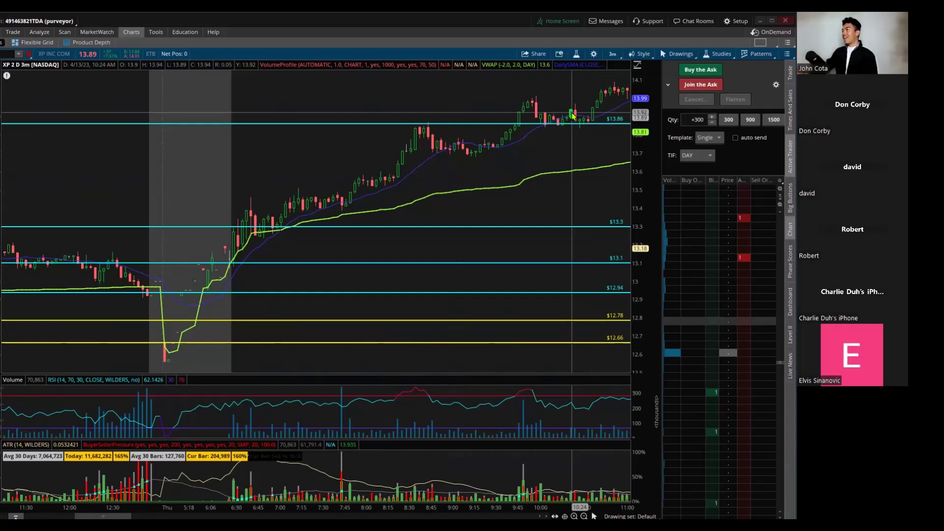
- Load HUBC on a 1Y 1D chart and zoom into the mid-March to mid-April candles
{"action": "left_click", "coordinate": [19, 53]}
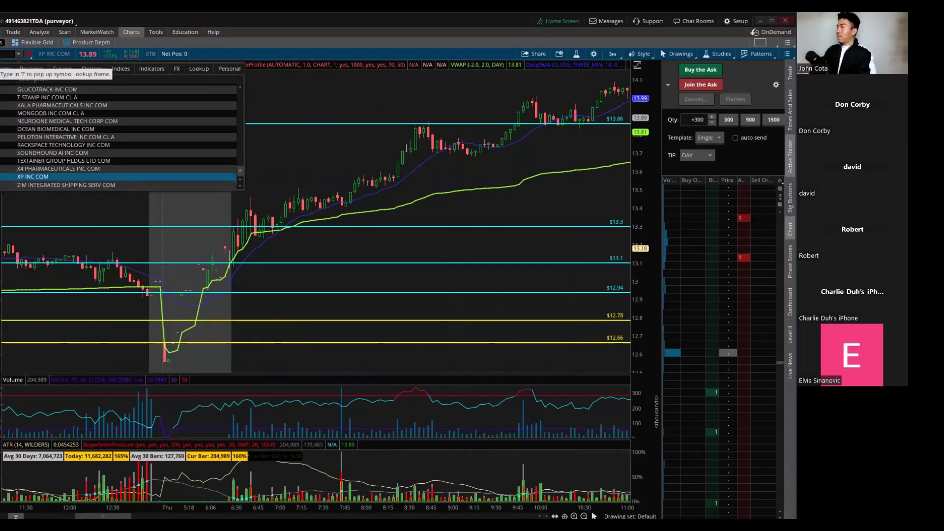
{"action": "key", "text": "Escape"}
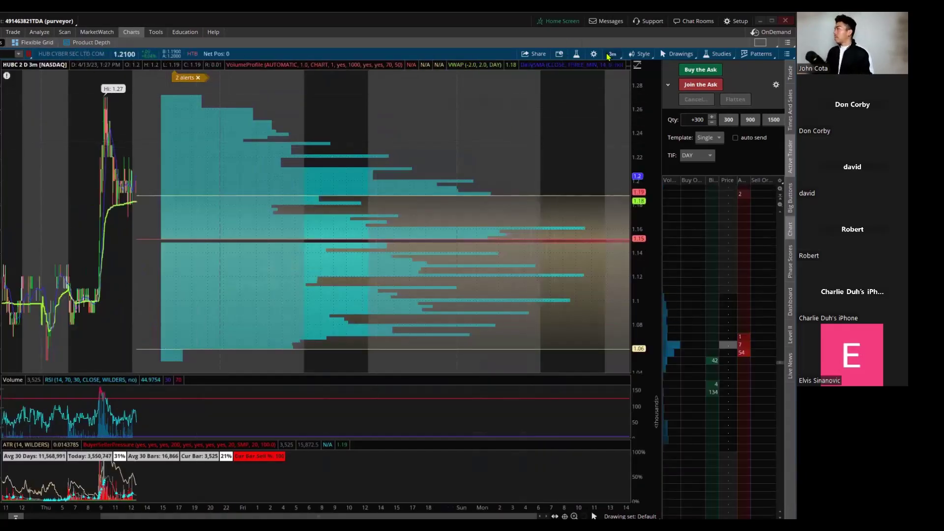
{"action": "left_click", "coordinate": [611, 55]}
{"action": "left_click", "coordinate": [590, 157]}
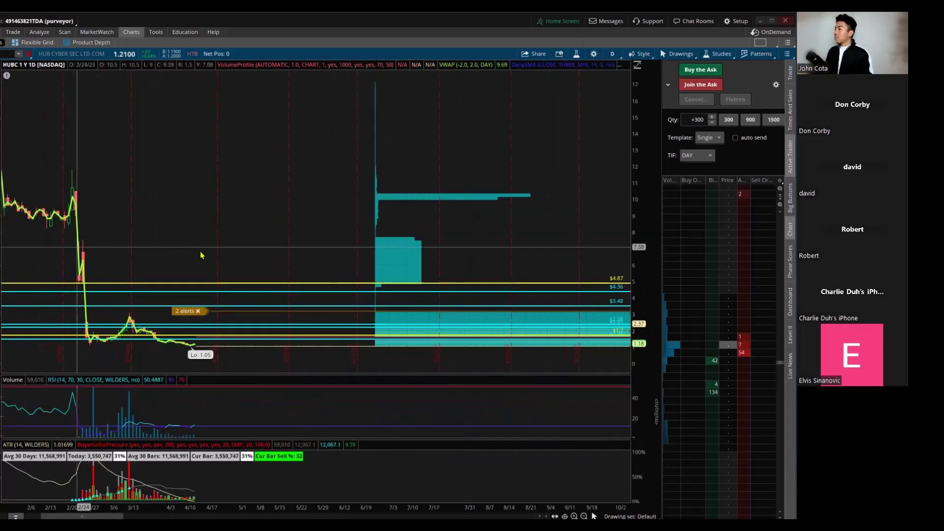
{"action": "left_click_drag", "start_coordinate": [379, 251], "coordinate": [78, 295]}
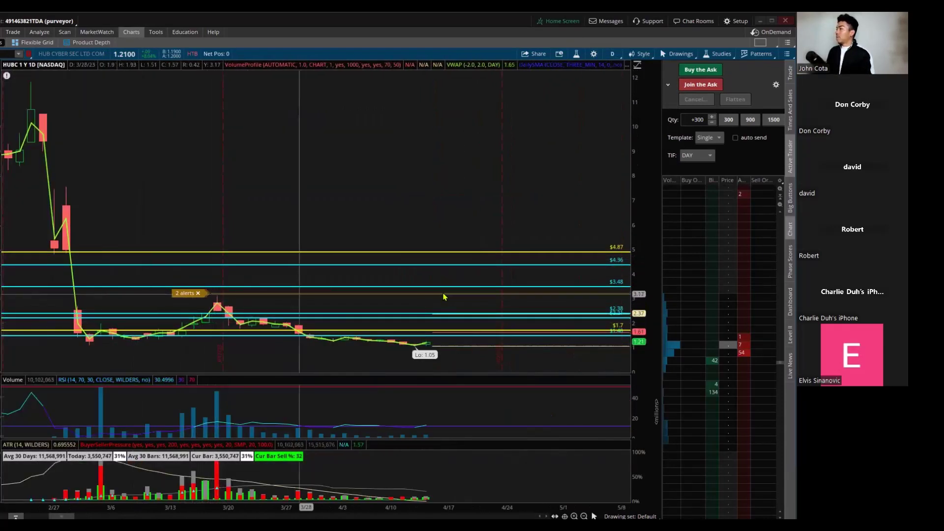
{"action": "left_click_drag", "start_coordinate": [442, 303], "coordinate": [274, 303]}
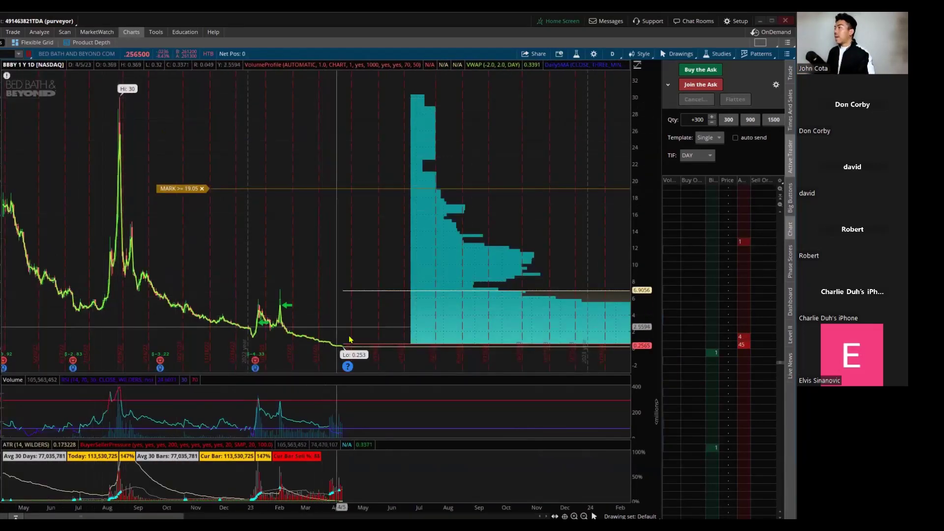
{"action": "scroll", "coordinate": [282, 359], "scroll_direction": "up", "scroll_amount": 5}
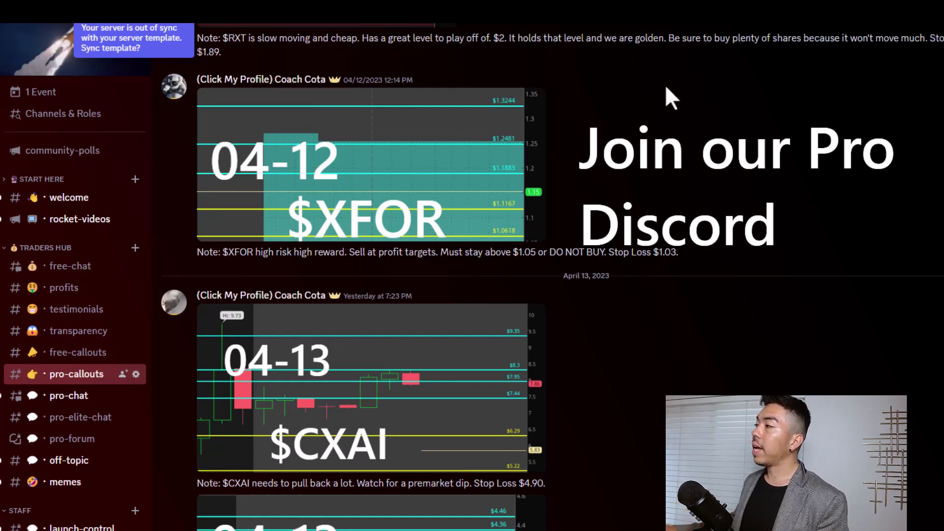
- Enlarge the 04-13 $CXAI callout chart image in #pro-callouts
{"action": "left_click", "coordinate": [433, 391]}
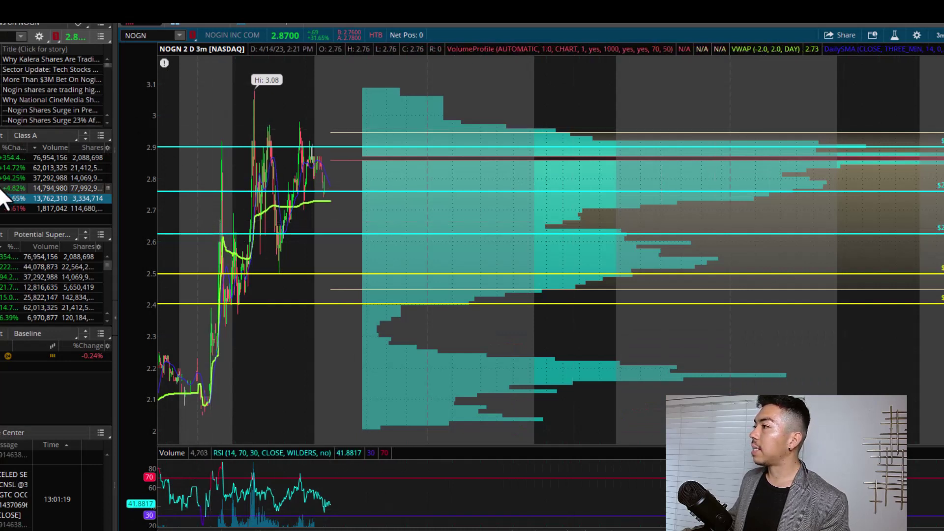
- Replace NOGN with CXAI in the symbol box and load its chart
{"action": "left_click", "coordinate": [149, 35]}
{"action": "type", "text": "CXAI"}
{"action": "key", "text": "Return"}
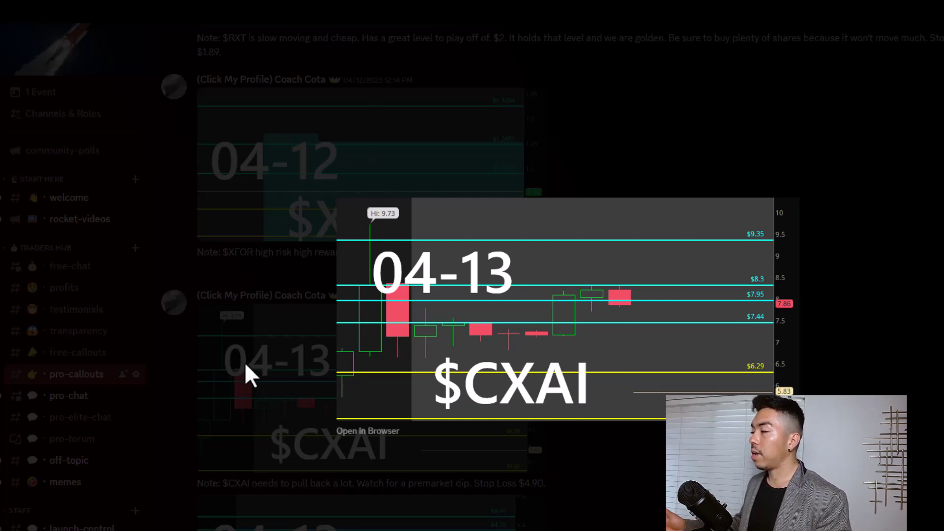
- Close the enlarged $CXAI image, view the Wed Apr 19 live trading event, then close it
{"action": "left_click", "coordinate": [467, 144]}
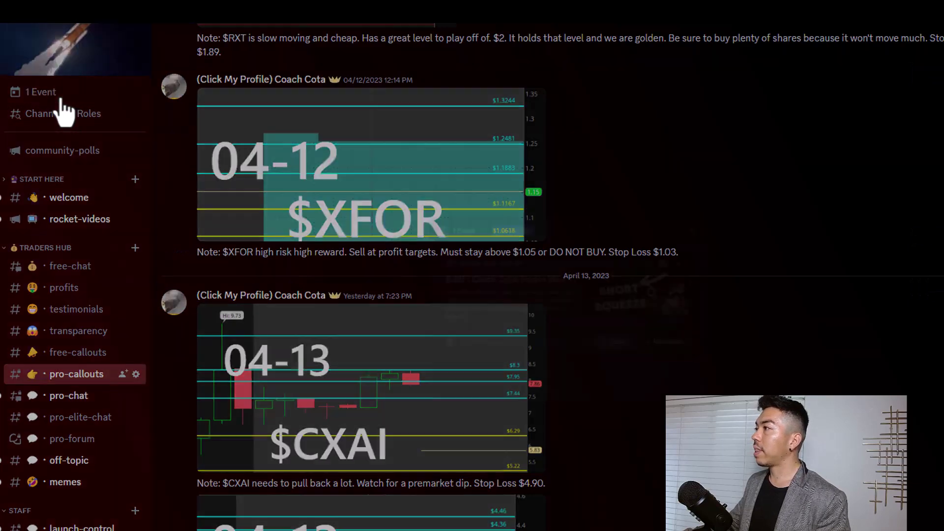
{"action": "left_click", "coordinate": [60, 94]}
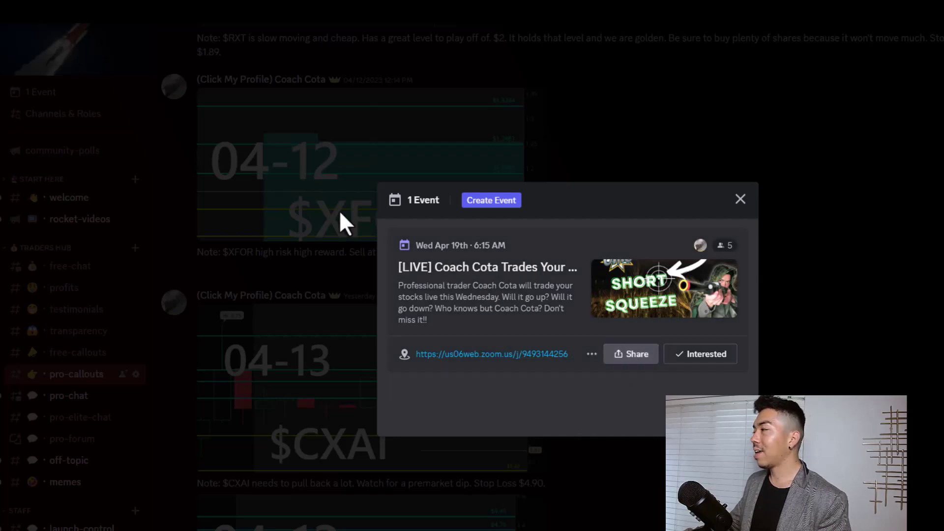
{"action": "left_click", "coordinate": [741, 199]}
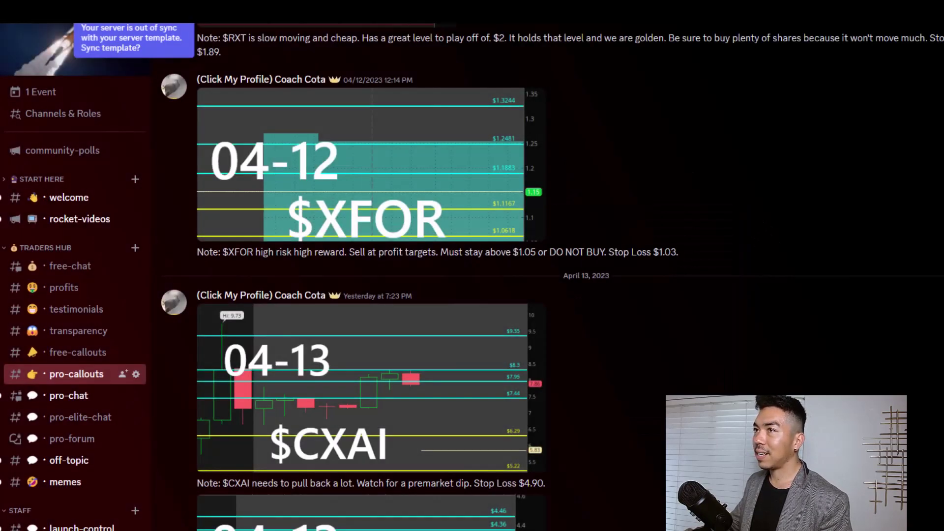